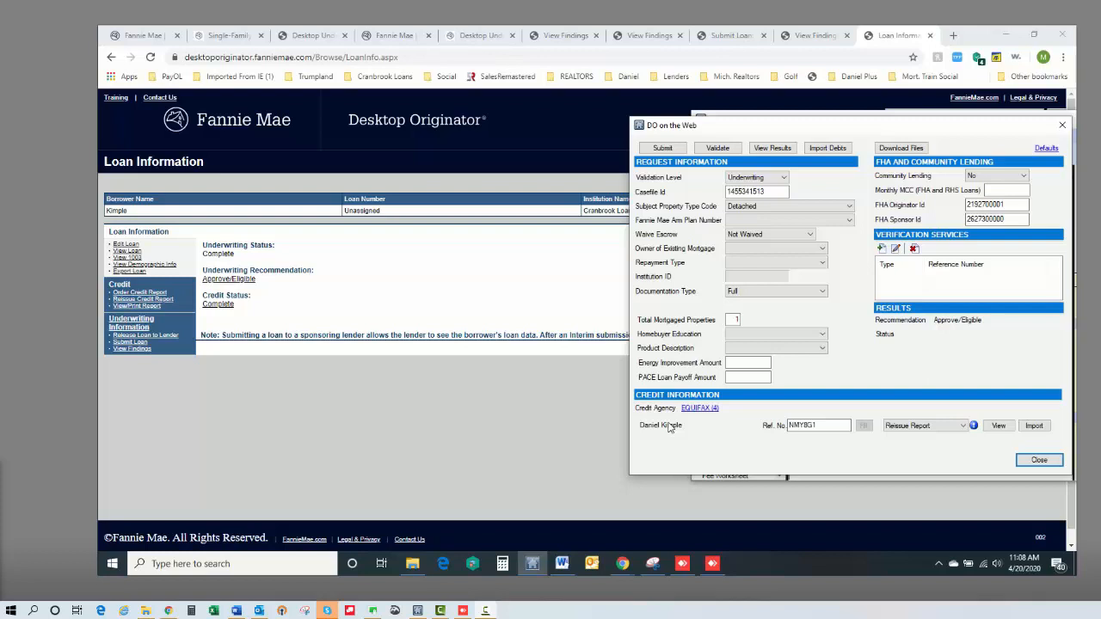
Reopen the DO on the Web request and bring up its Fannie Mae defaults at the DO account user name.
left_click(1039, 460)
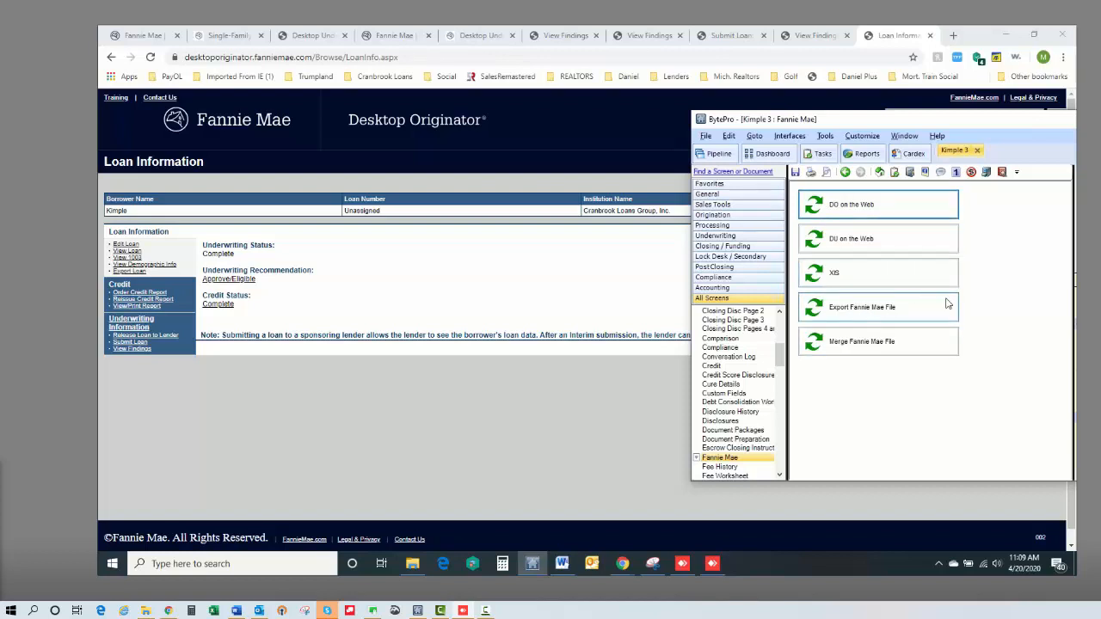
left_click(868, 206)
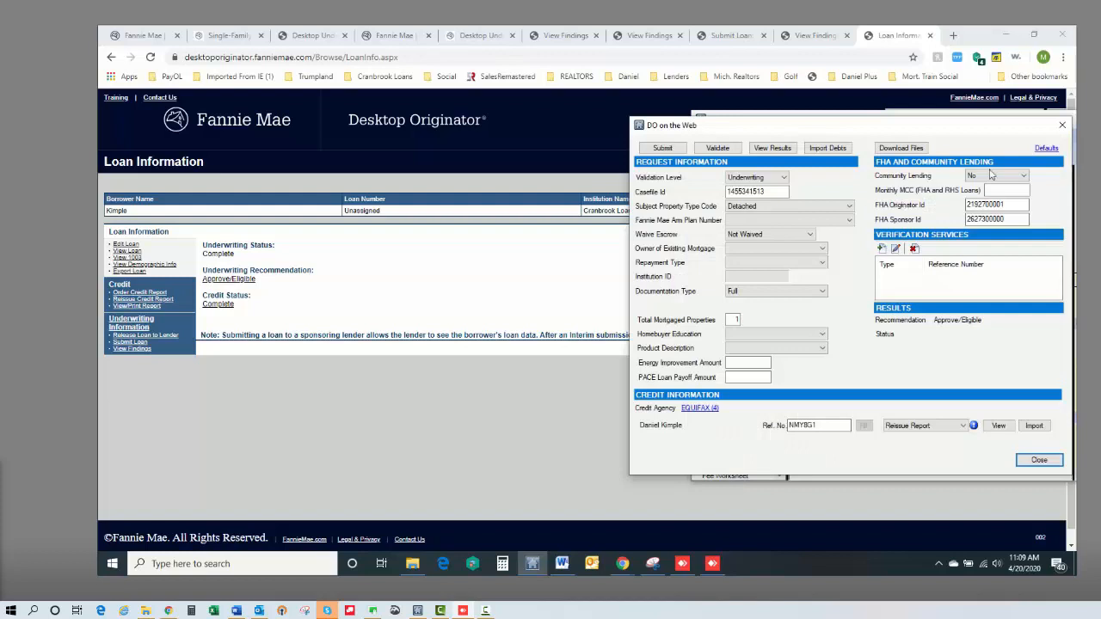
left_click(1046, 149)
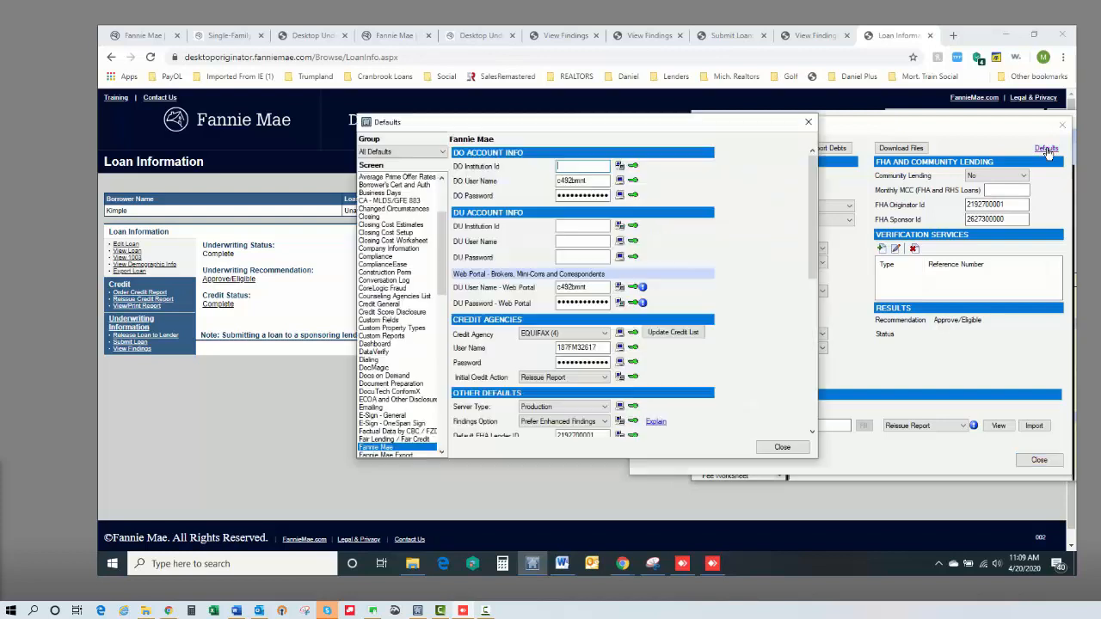
left_click(590, 181)
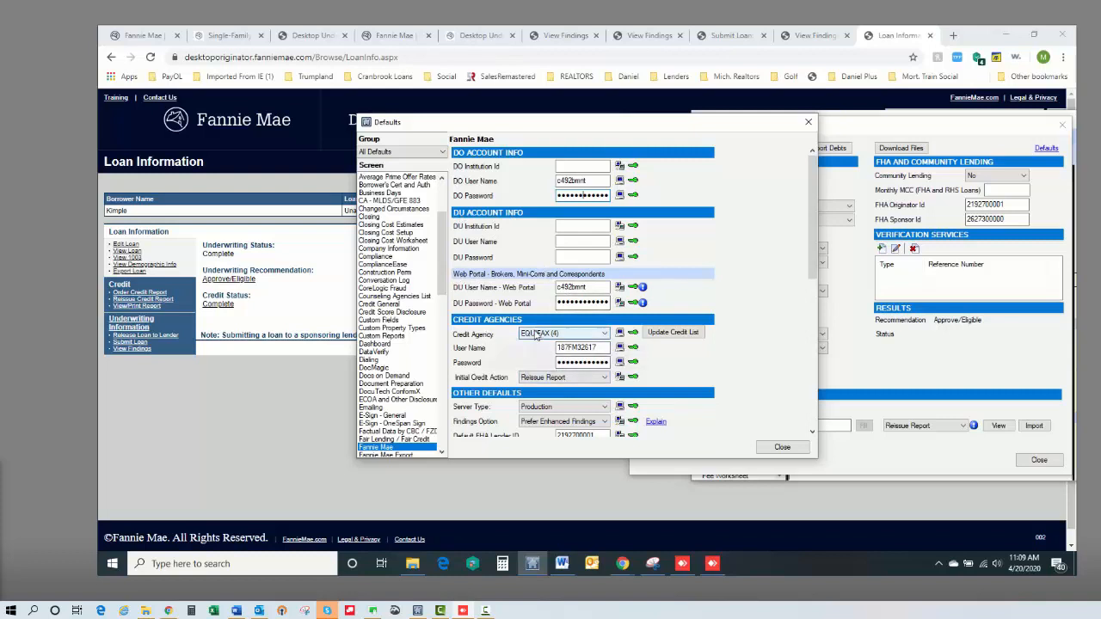
Check the EQUIFAX (4) credit agency login defaults and choose Reissue Report as the initial credit action.
left_click(599, 335)
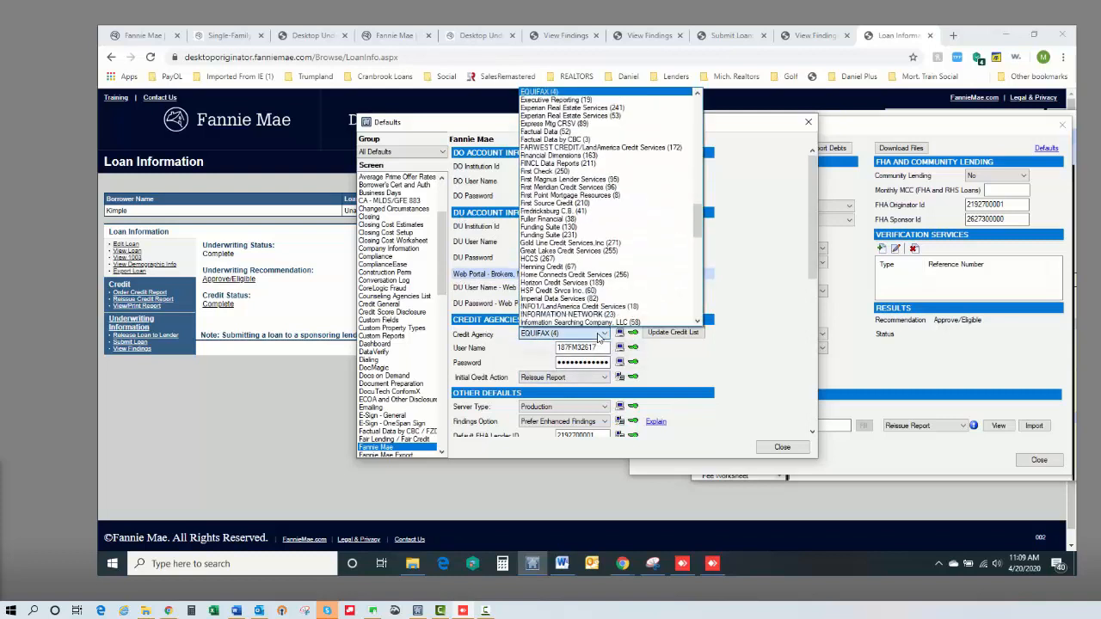
left_click(587, 336)
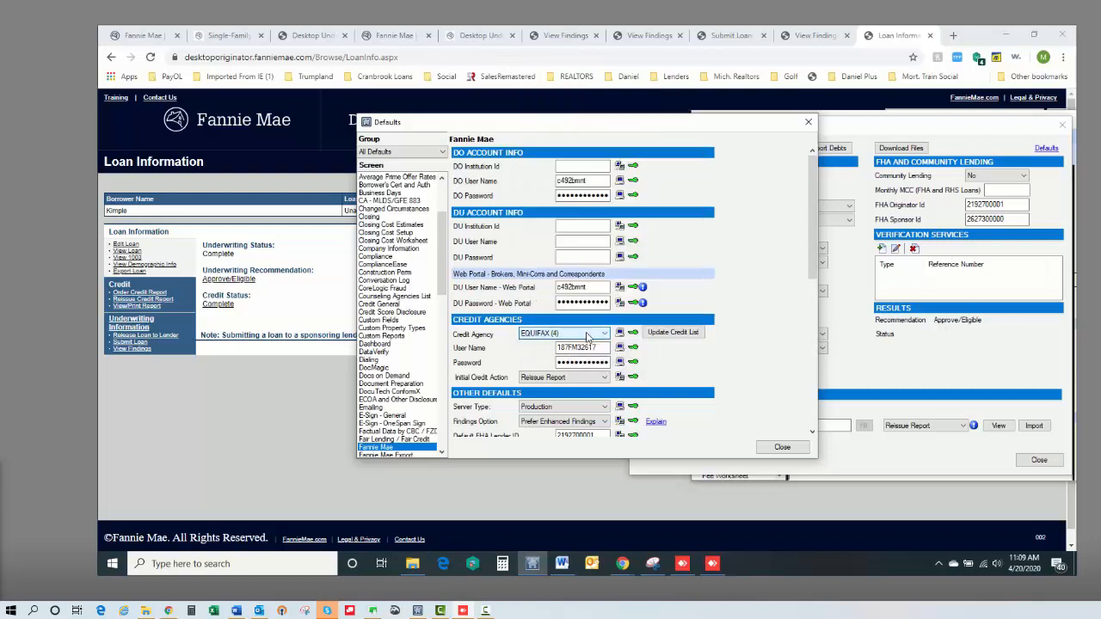
left_click(586, 348)
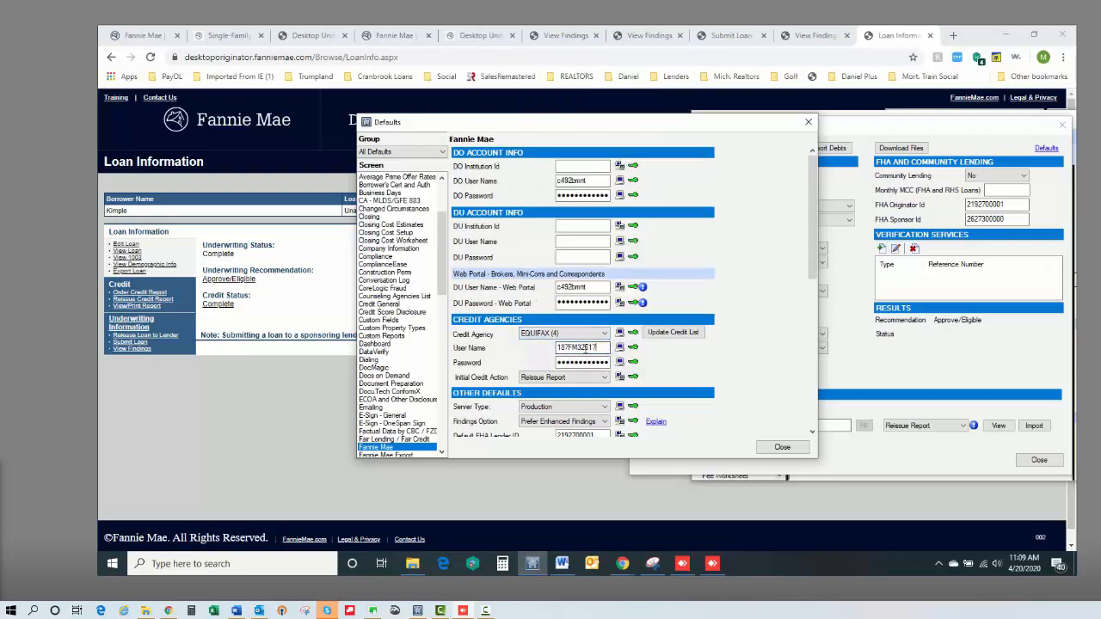
left_click_drag(602, 348, 555, 349)
left_click(593, 347)
left_click_drag(569, 347, 572, 347)
left_click(602, 347)
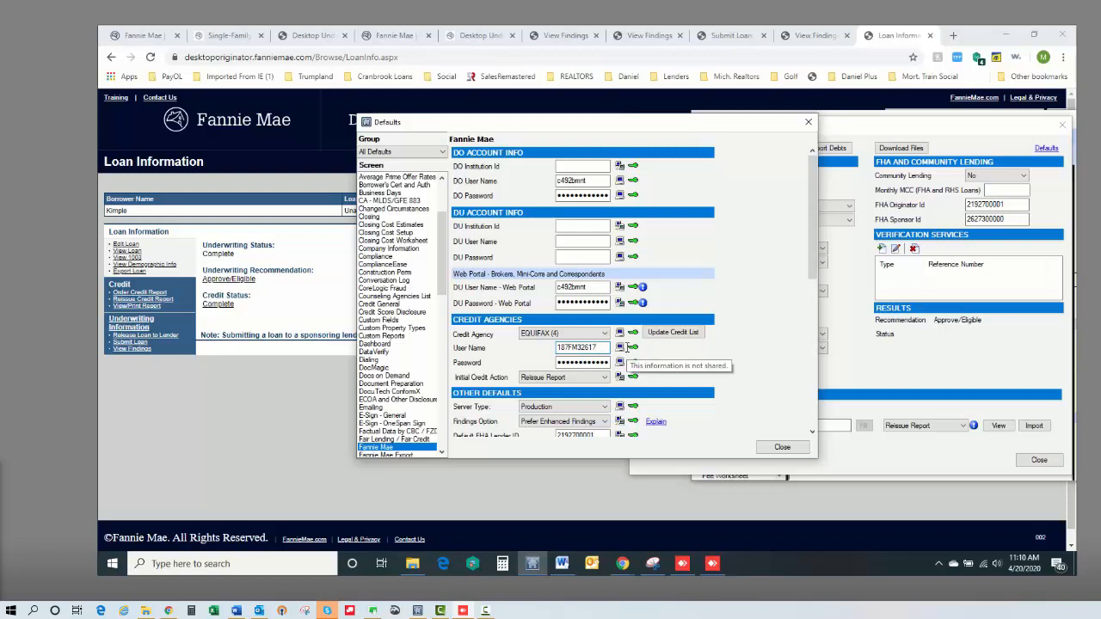
left_click_drag(602, 347, 558, 348)
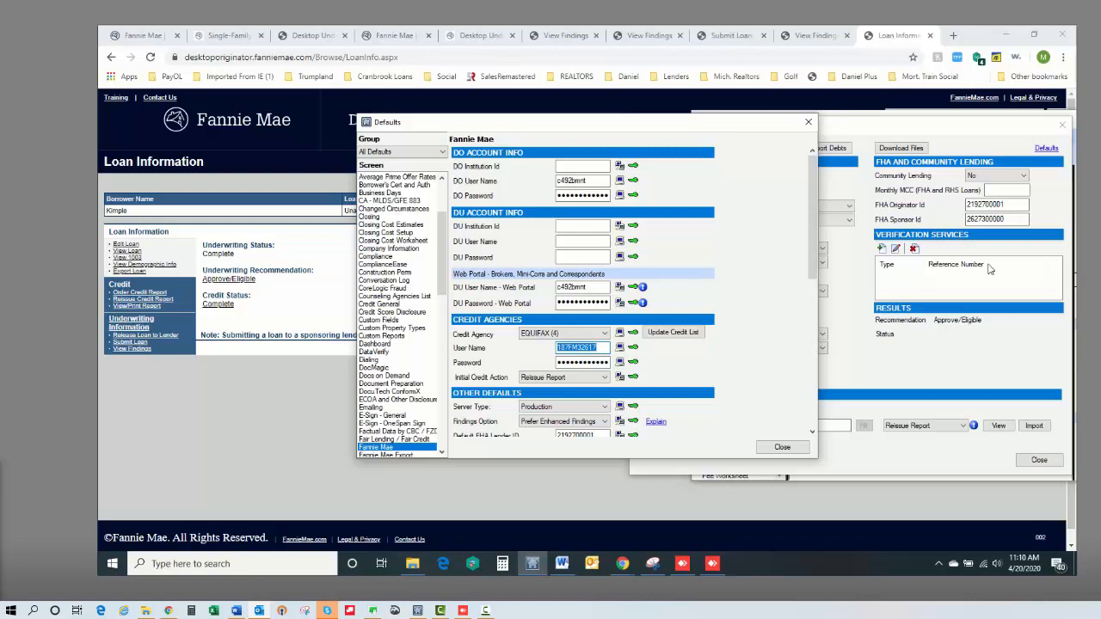
double_click(576, 363)
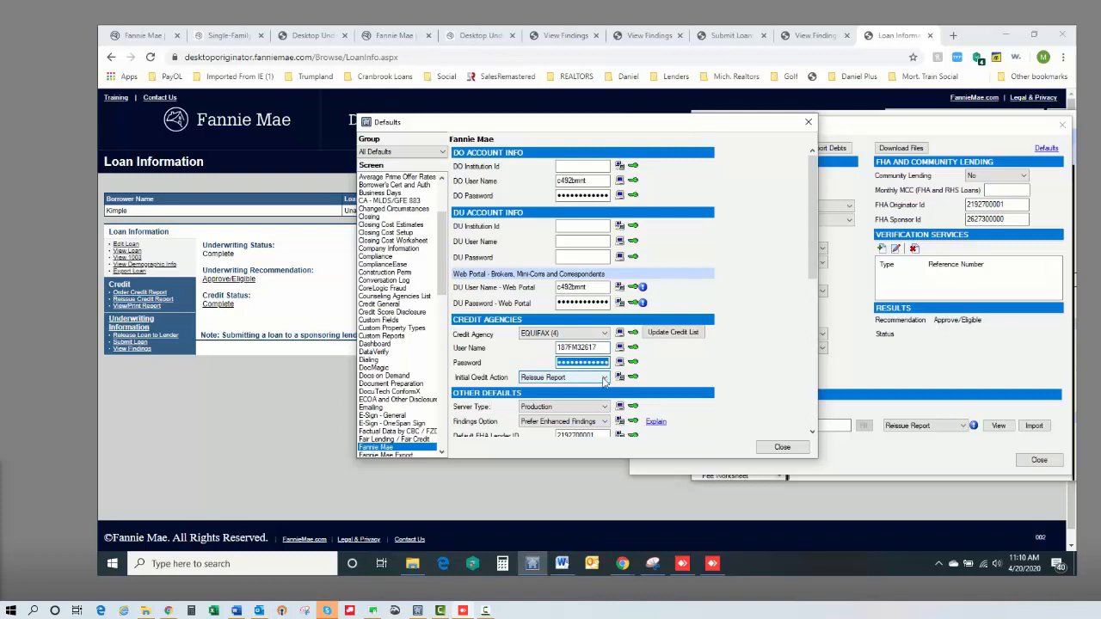
left_click(603, 381)
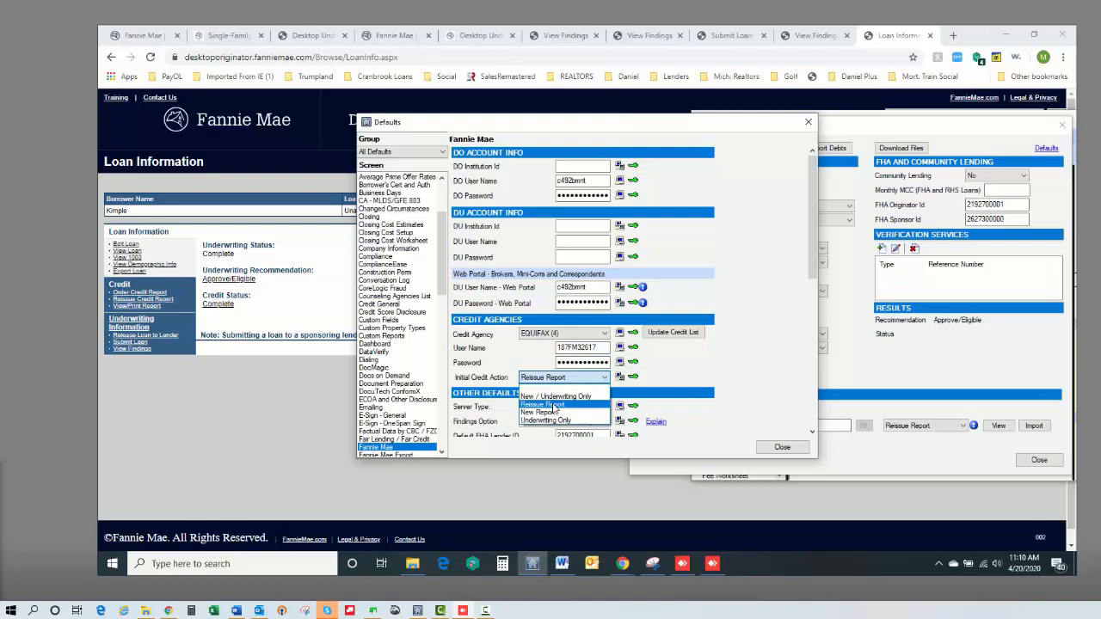
left_click(551, 406)
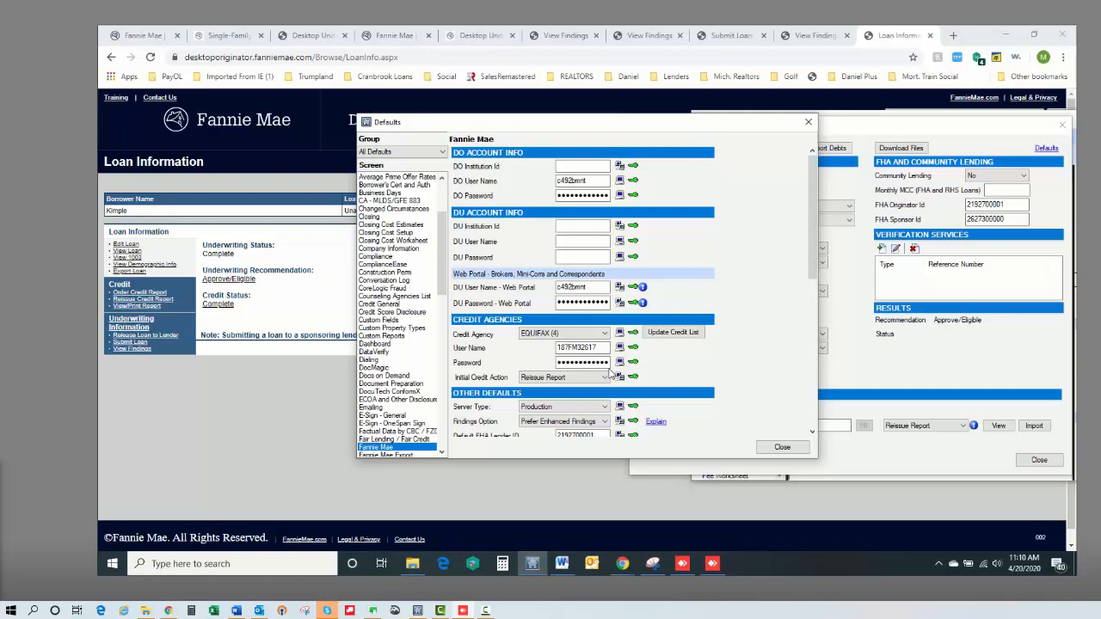
Clear the default FHA Sponsor ID and check the default FHA Lender ID in the other defaults.
scroll(688, 361, "down", 3)
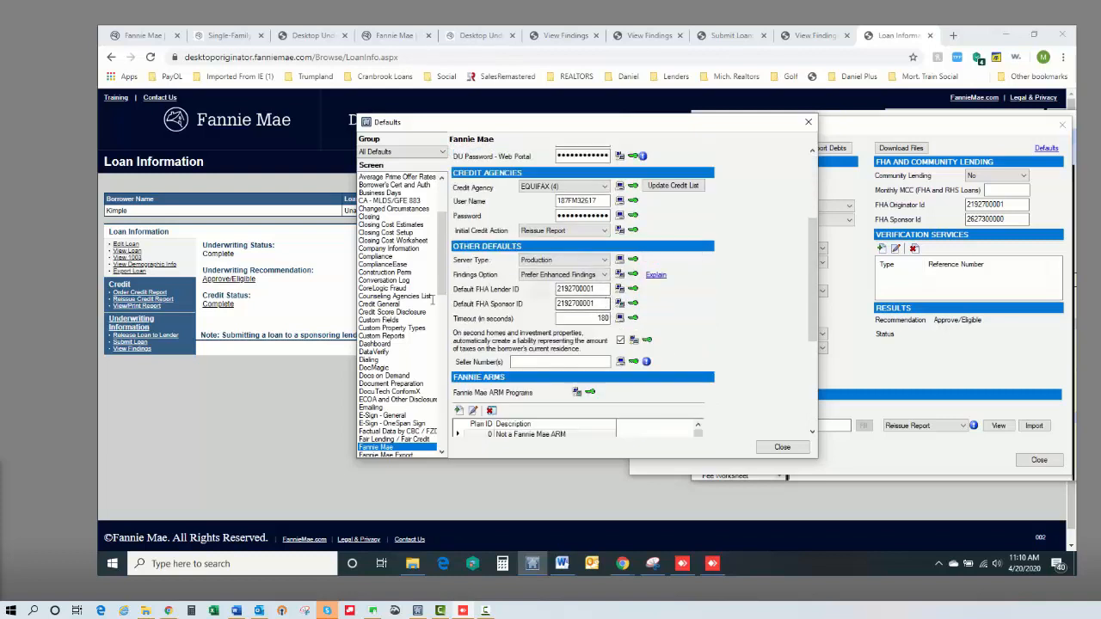
double_click(590, 303)
key("BackSpace")
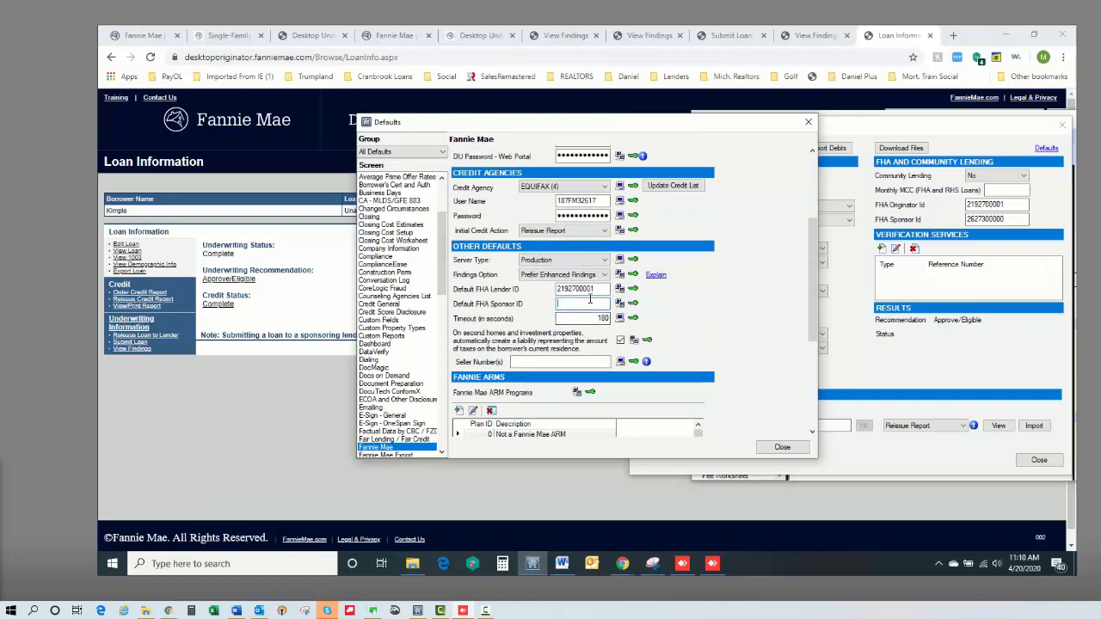
left_click(601, 290)
left_click_drag(575, 289, 558, 290)
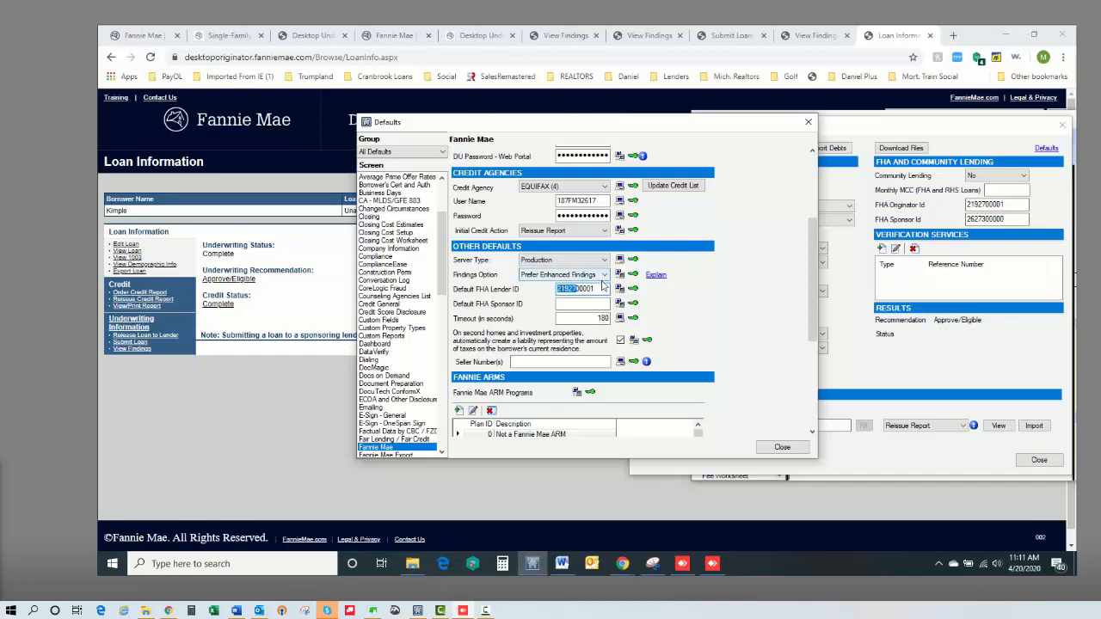
Set the Findings Option to Prefer Classic Findings and close the defaults.
left_click(588, 289)
left_click(563, 274)
left_click(562, 295)
left_click(569, 305)
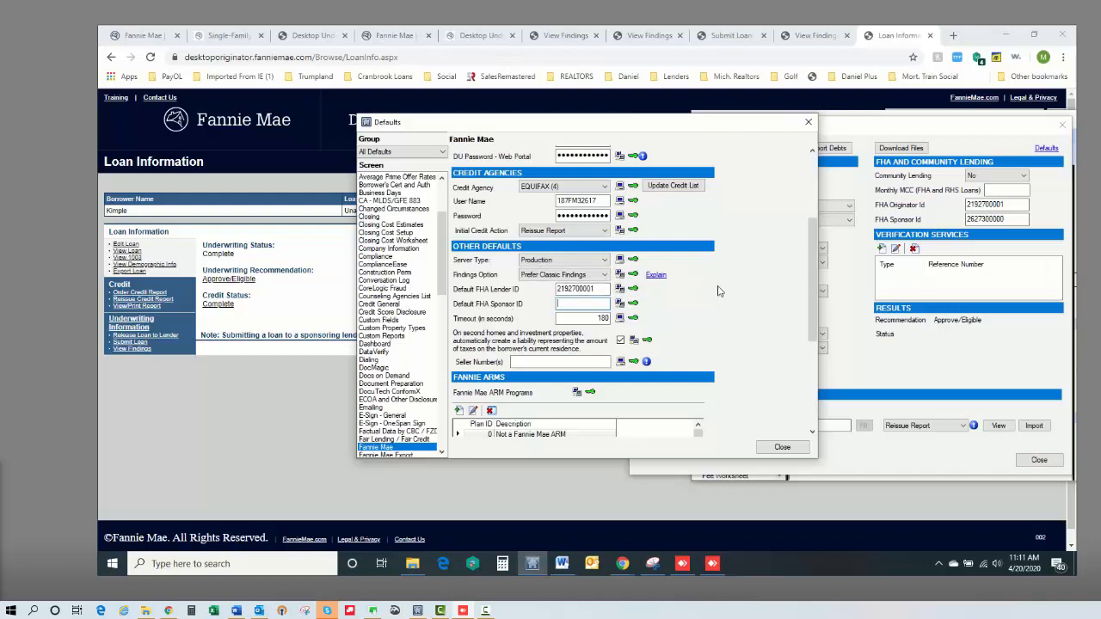
left_click(780, 447)
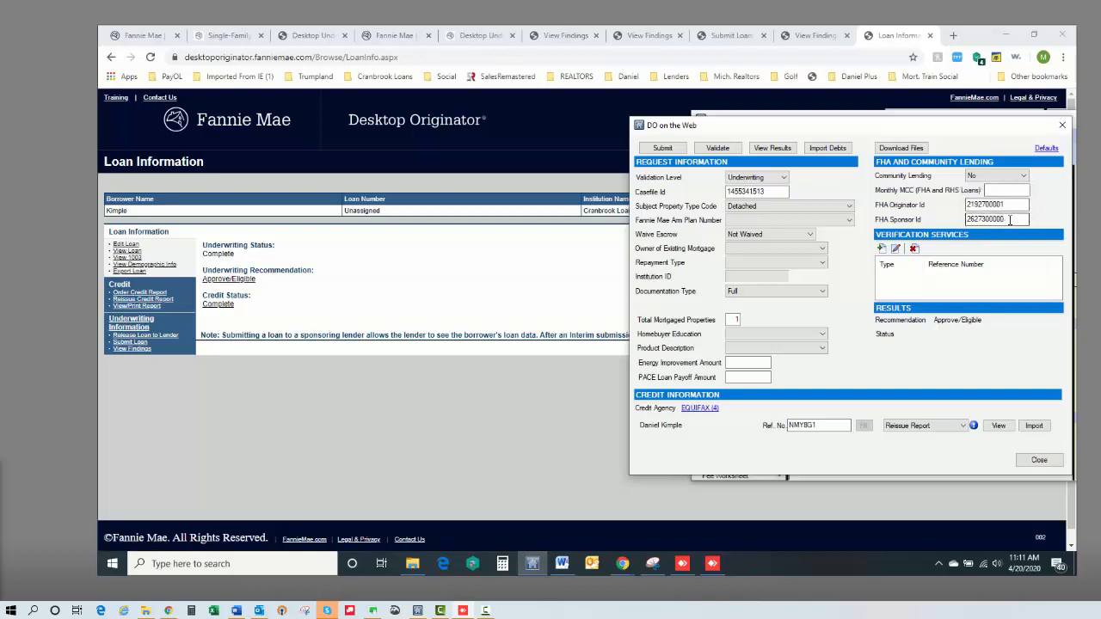
Check the FHA Sponsor Id on the DO request and validate the loan data.
left_click_drag(1008, 219, 966, 221)
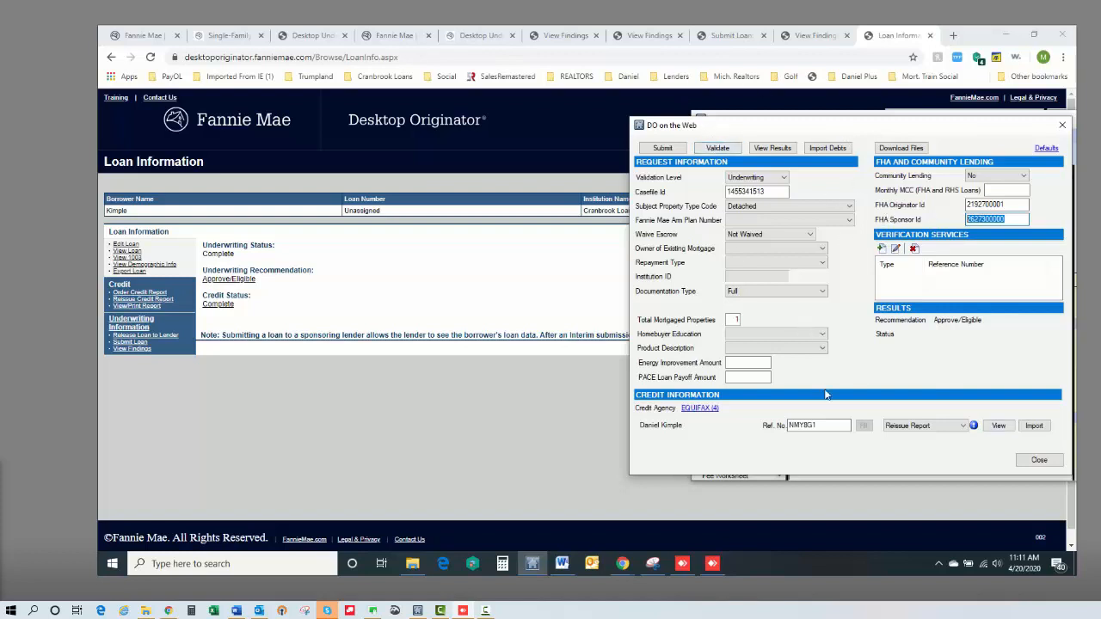
left_click(719, 148)
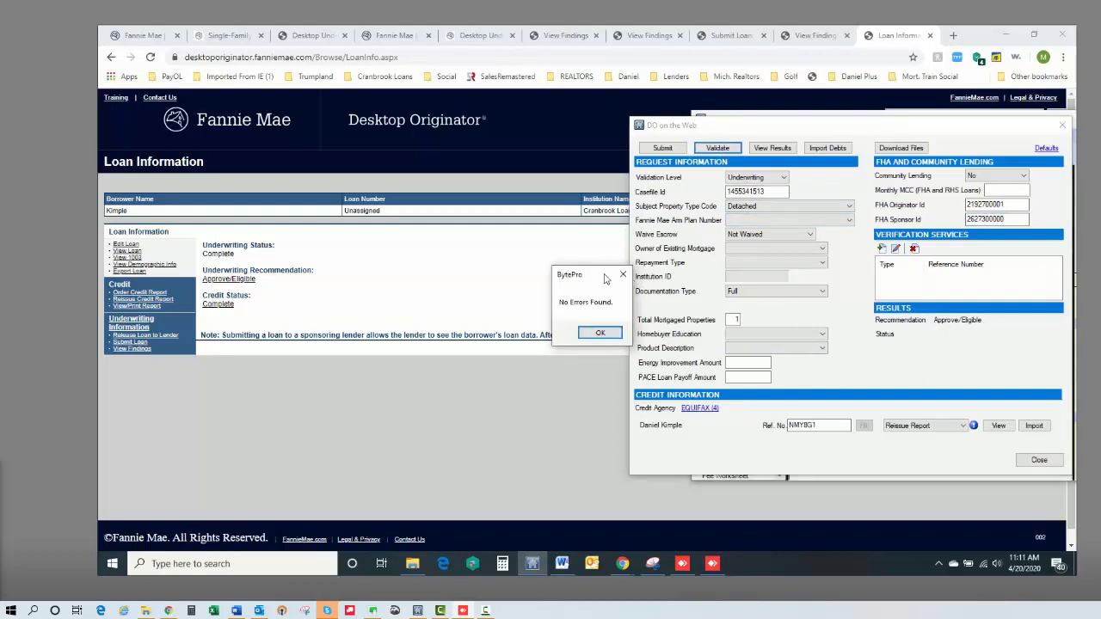
left_click(600, 335)
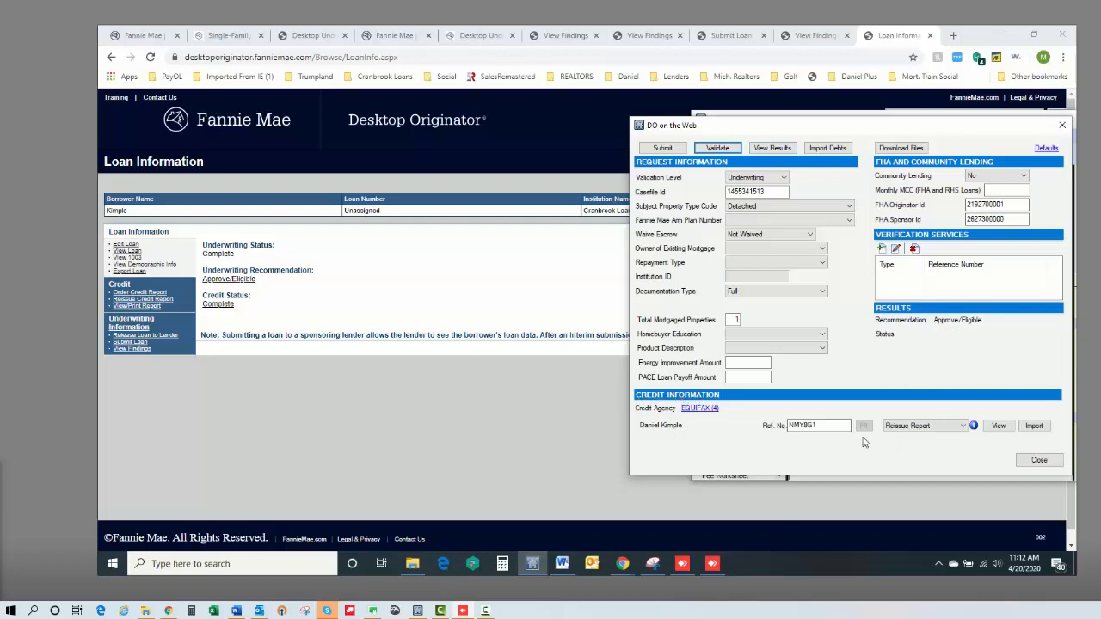
Check the borrower's credit reference number and choose Reissue Report as the credit action.
left_click(798, 425)
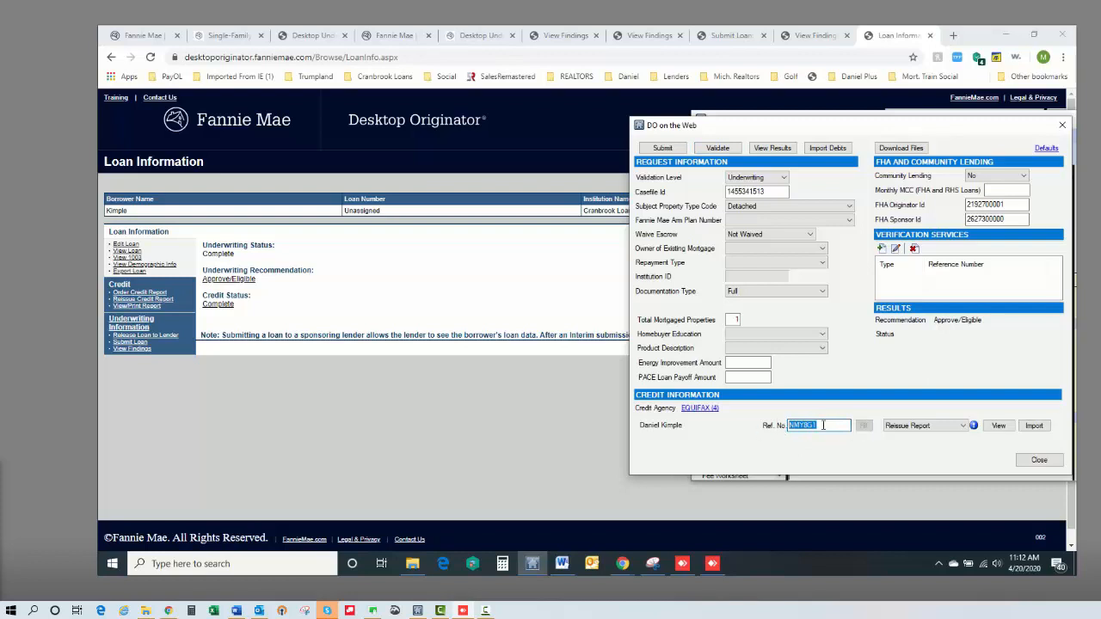
left_click(962, 429)
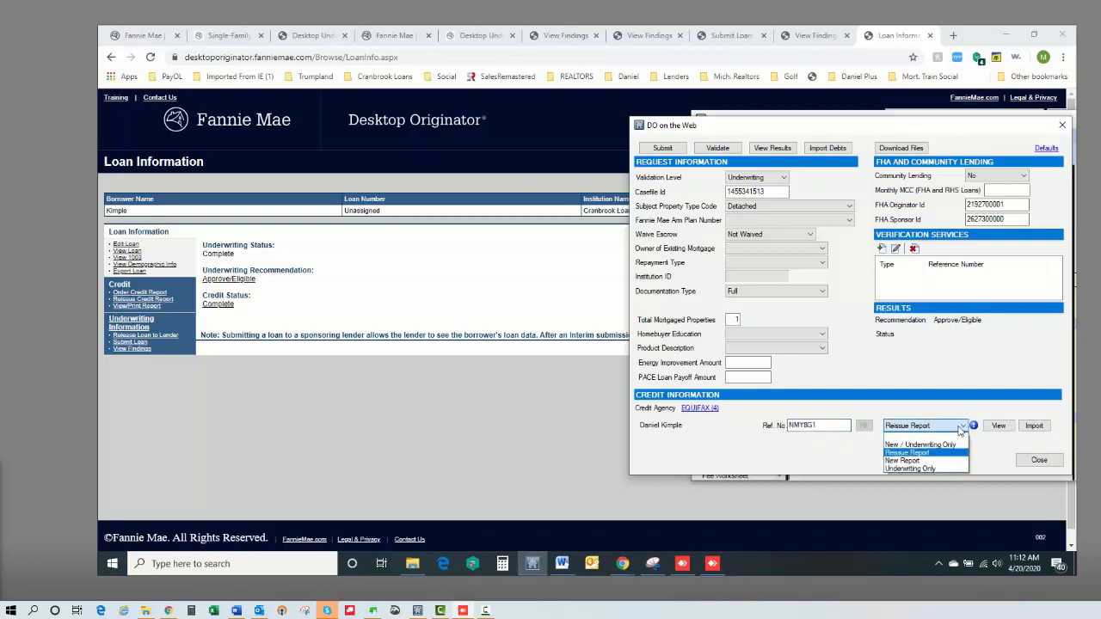
left_click(917, 456)
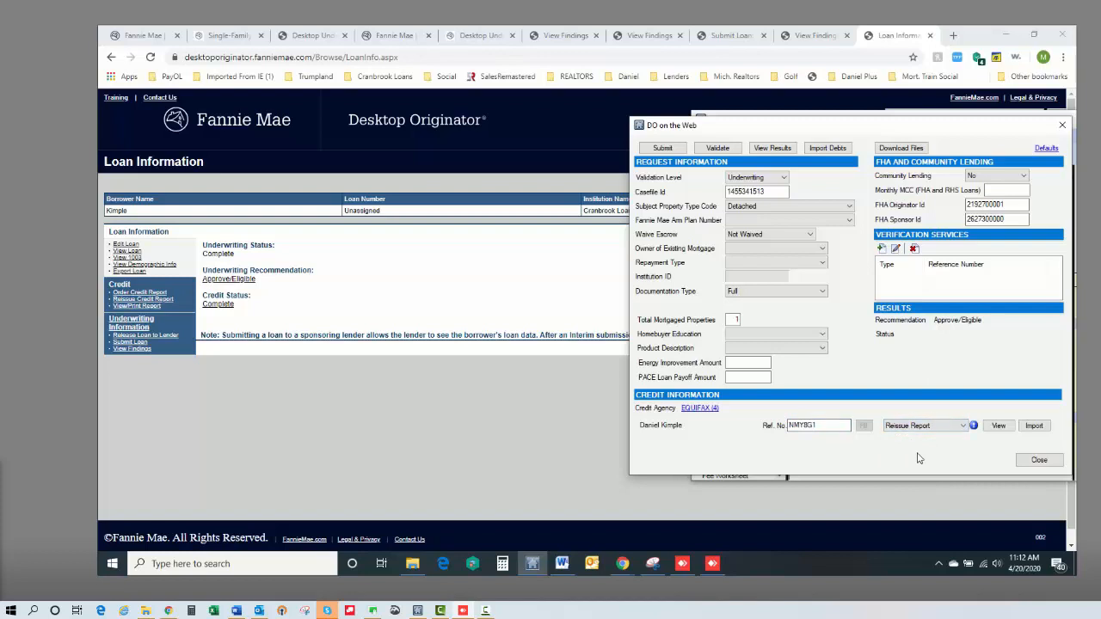
Submit the request to Desktop Originator as an interim submission for ALL PRODUCTS.
left_click(810, 235)
left_click(811, 234)
left_click(662, 149)
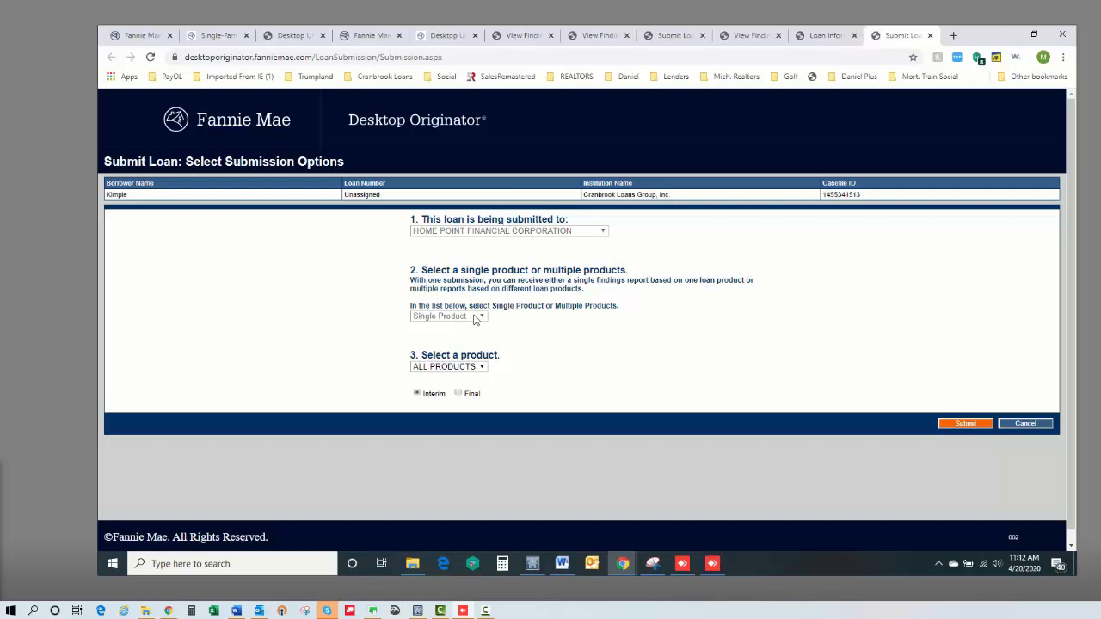
left_click(483, 367)
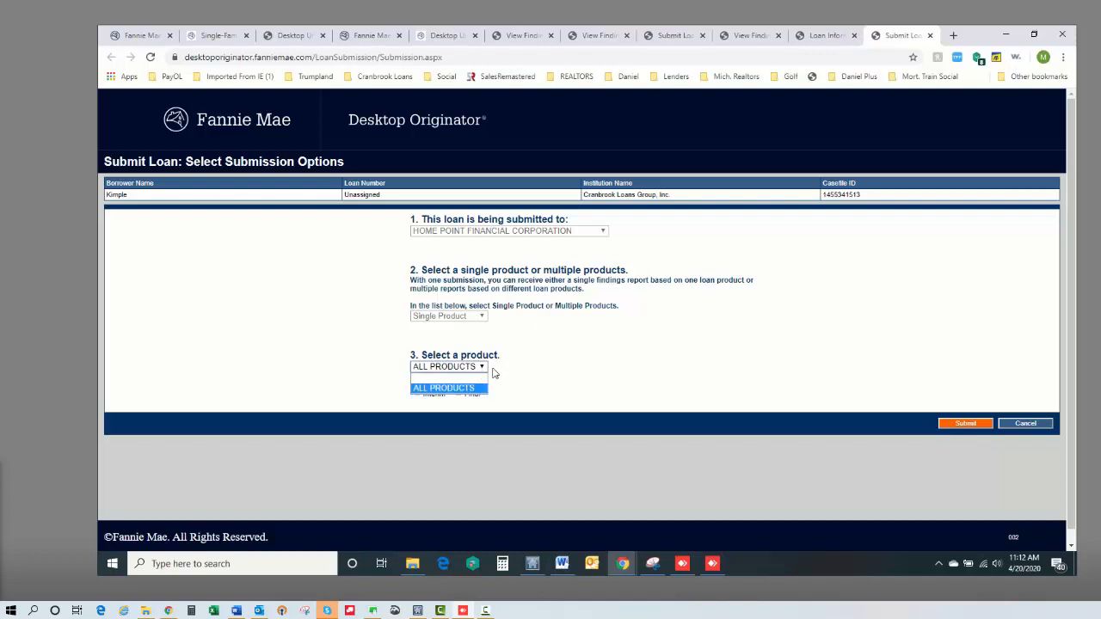
left_click(601, 374)
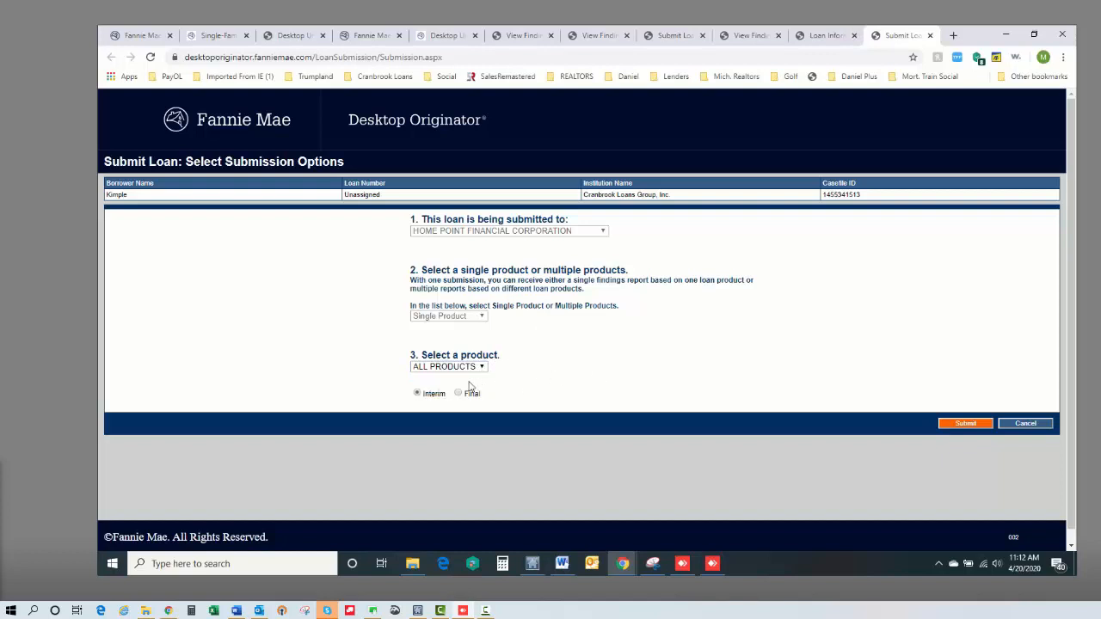
left_click(964, 424)
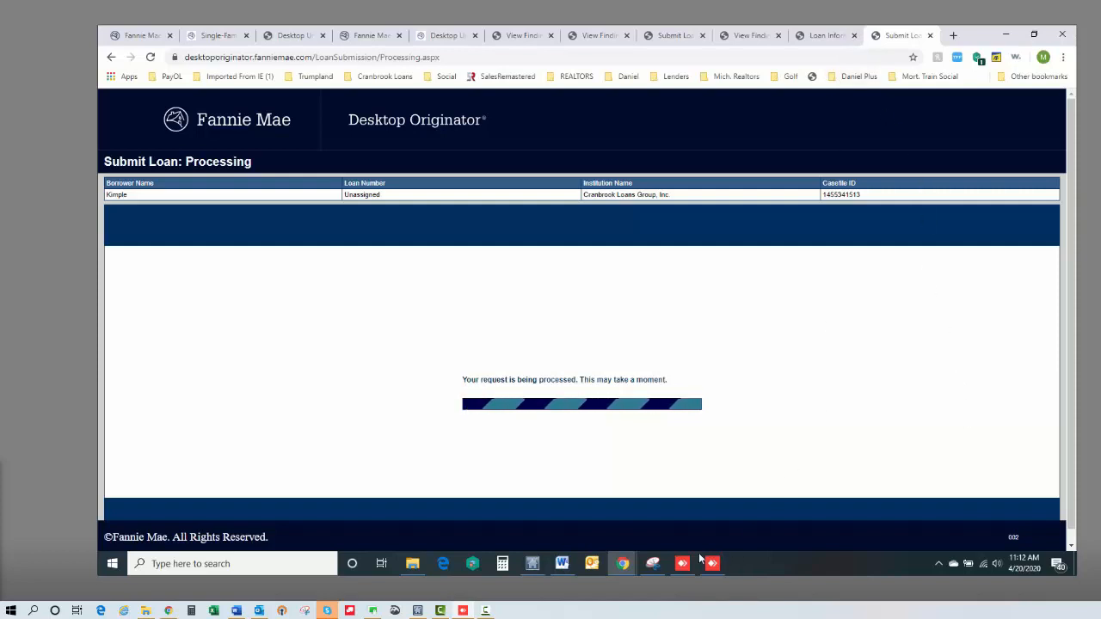
Switch back to BytePro and download the findings and credit files for the submitted loan.
mouse_move(534, 566)
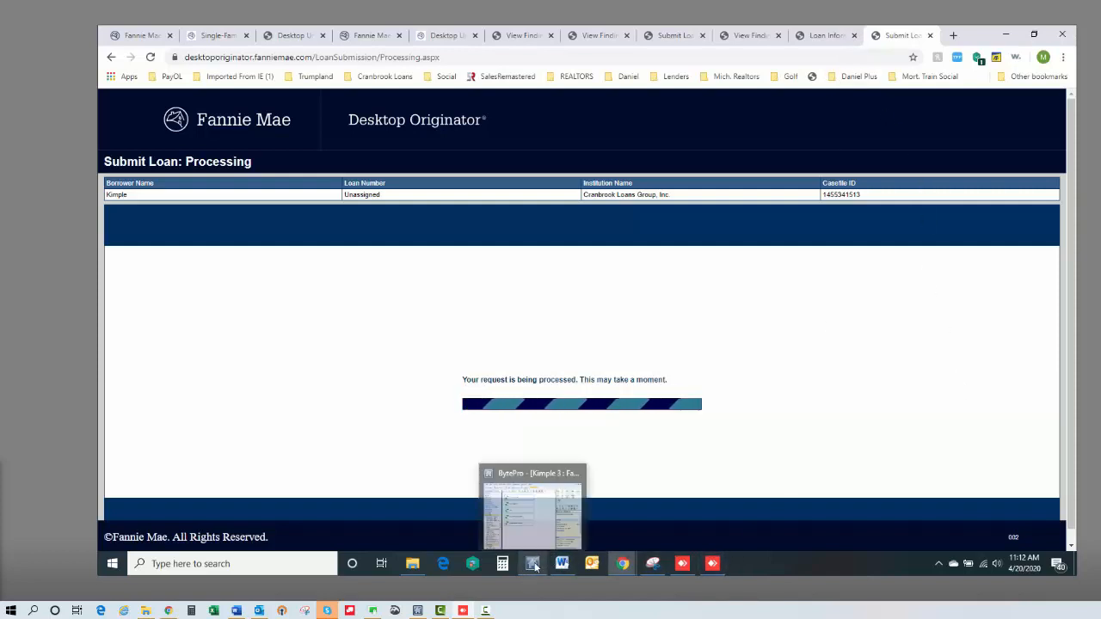
left_click(533, 512)
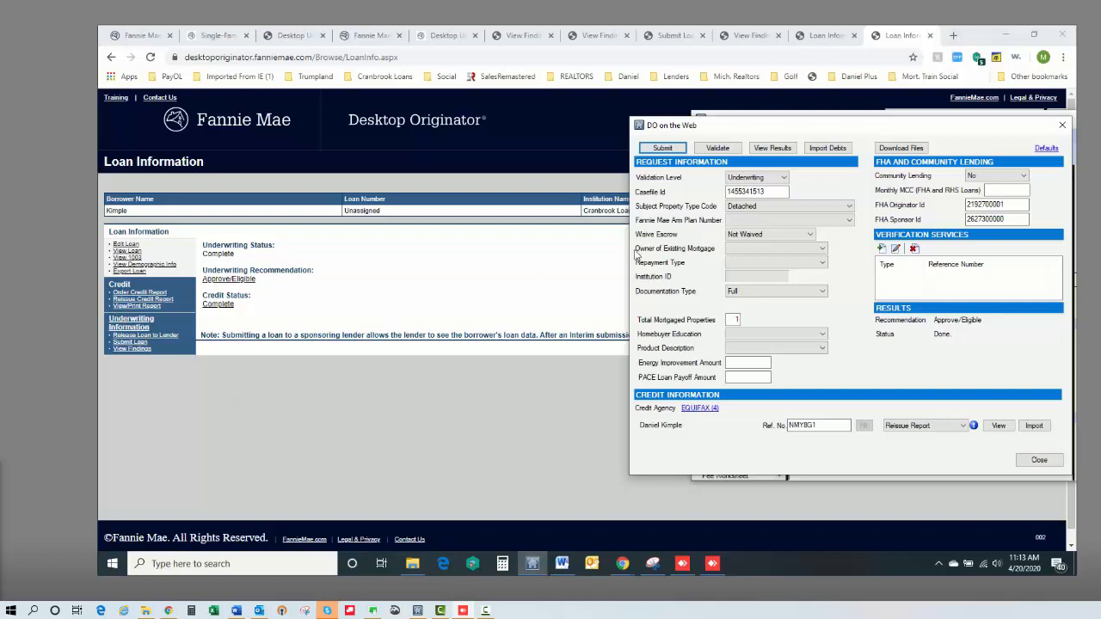
left_click(903, 148)
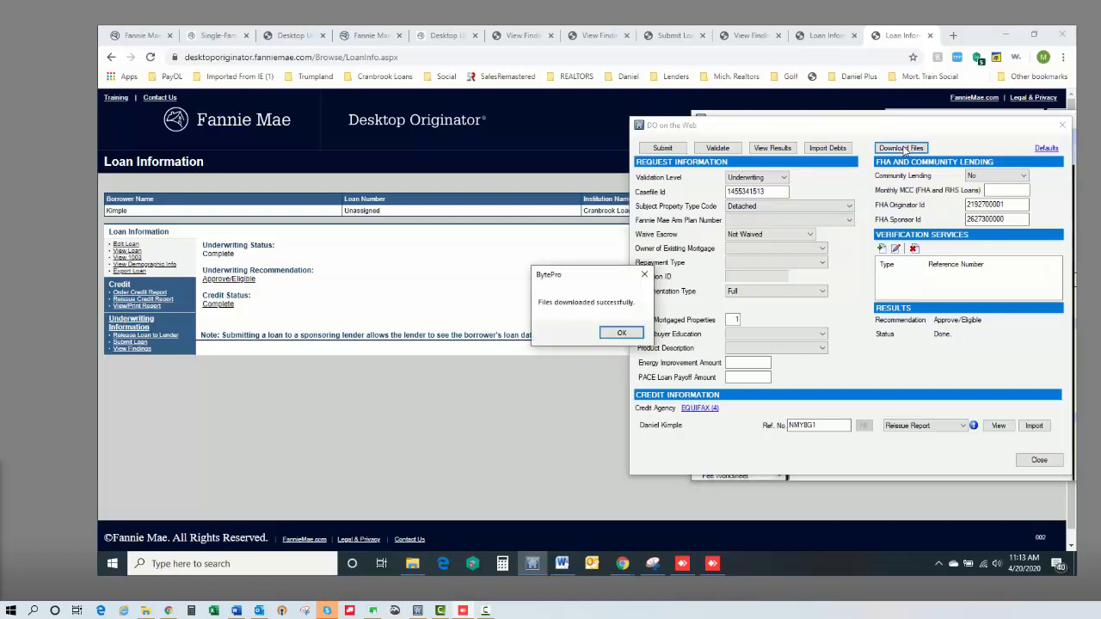
left_click(631, 337)
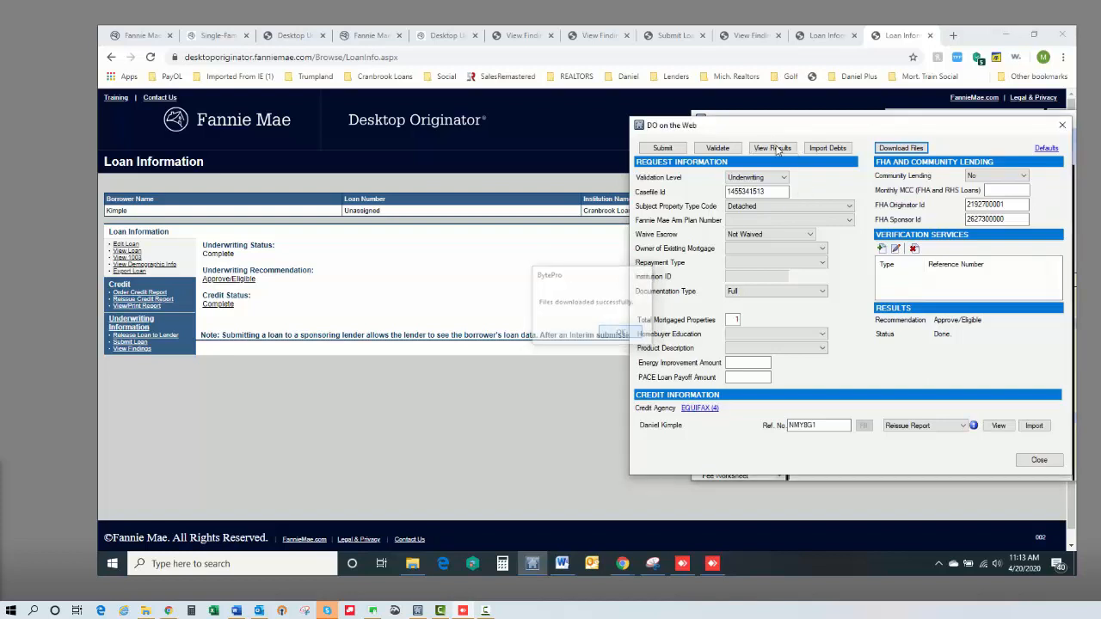
View the stored result documents, select the second AUS Findings file, and close the list.
left_click(773, 148)
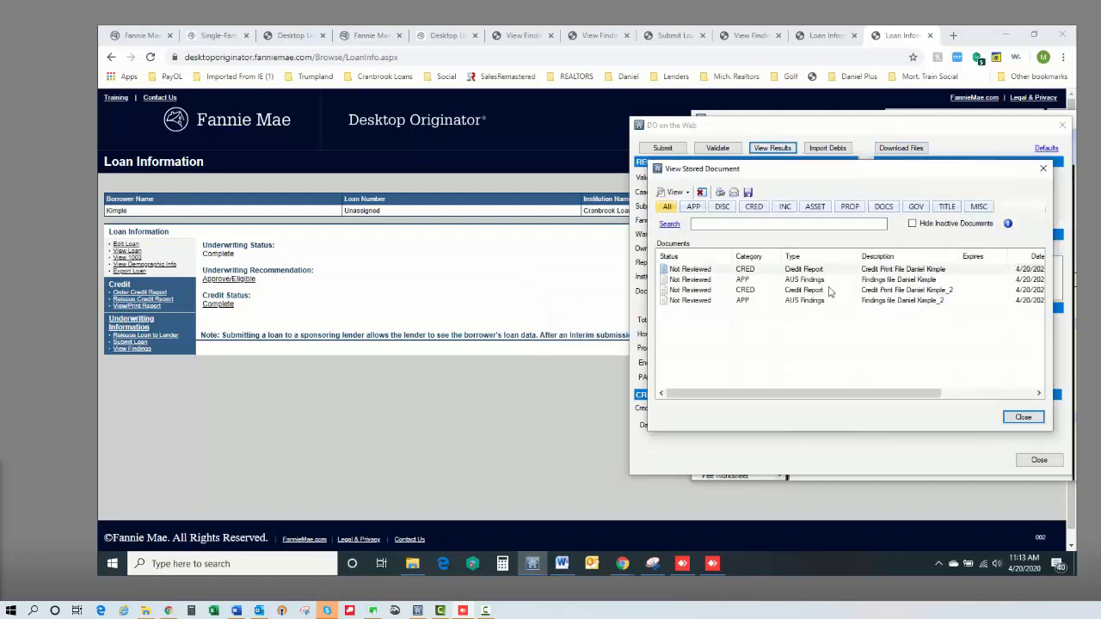
left_click(860, 301)
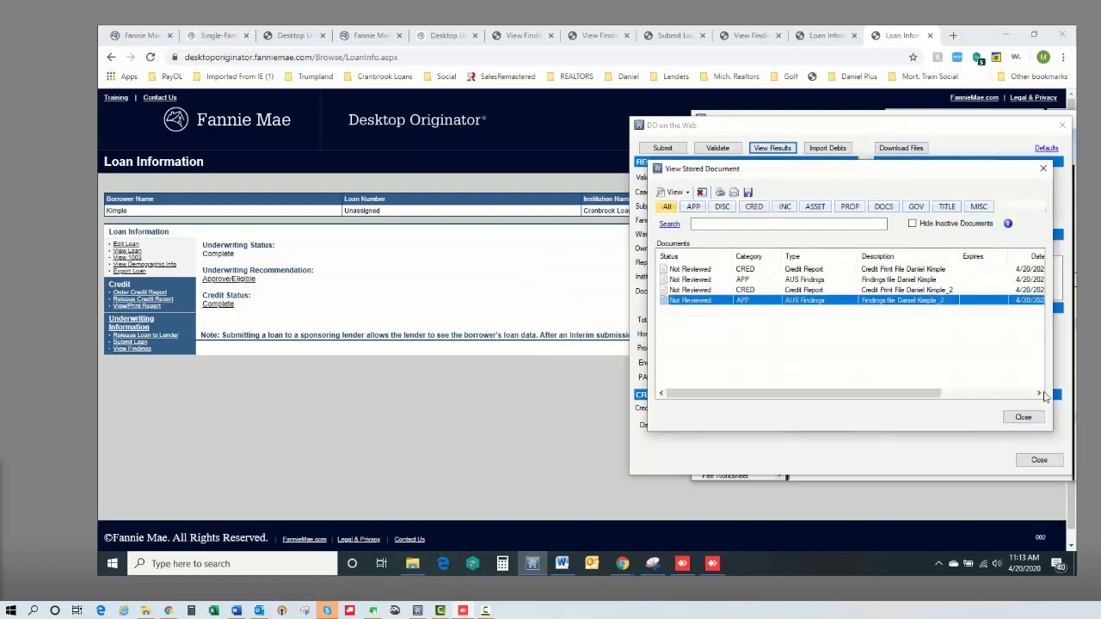
left_click(1015, 417)
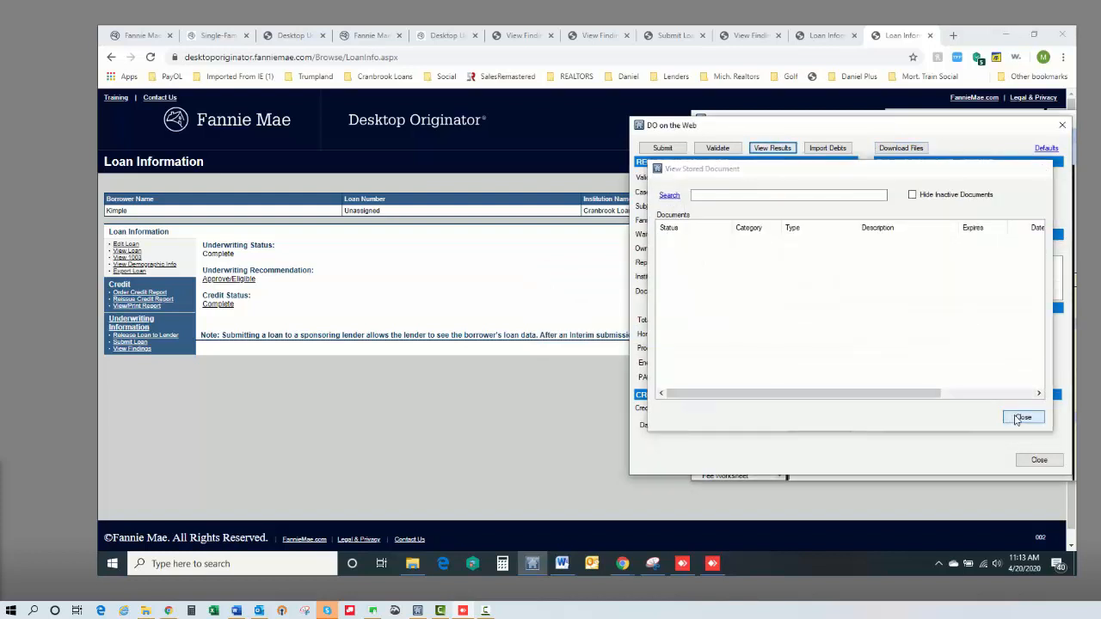